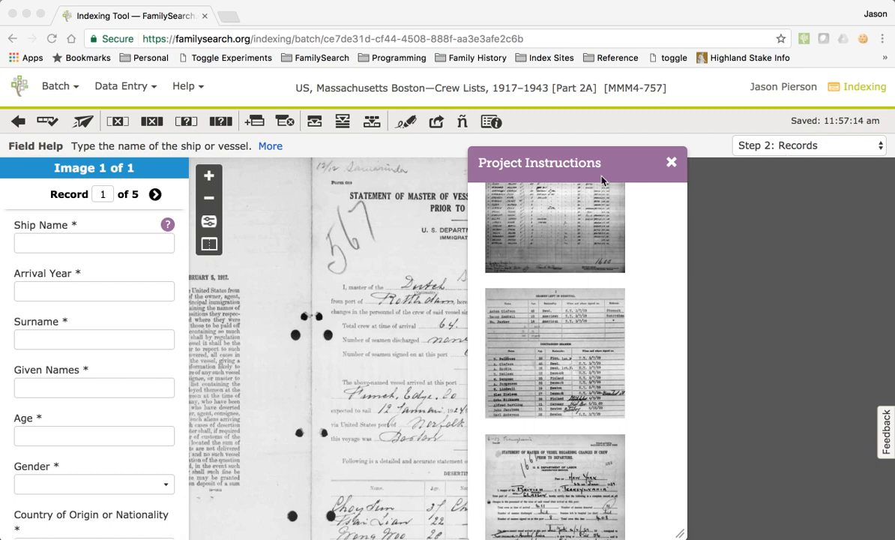
Step: Move the Project Instructions window upward and widen it for easier reading
left_click(577, 167)
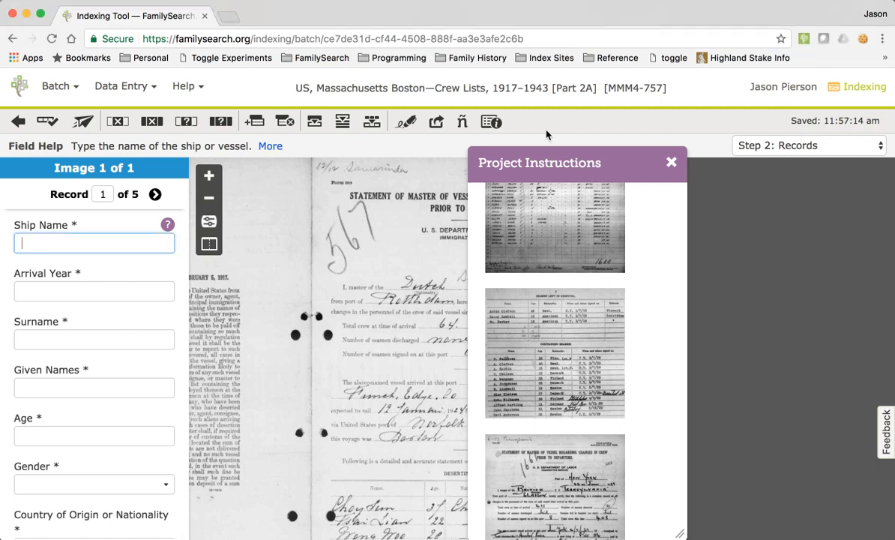
left_click_drag(568, 168, 542, 118)
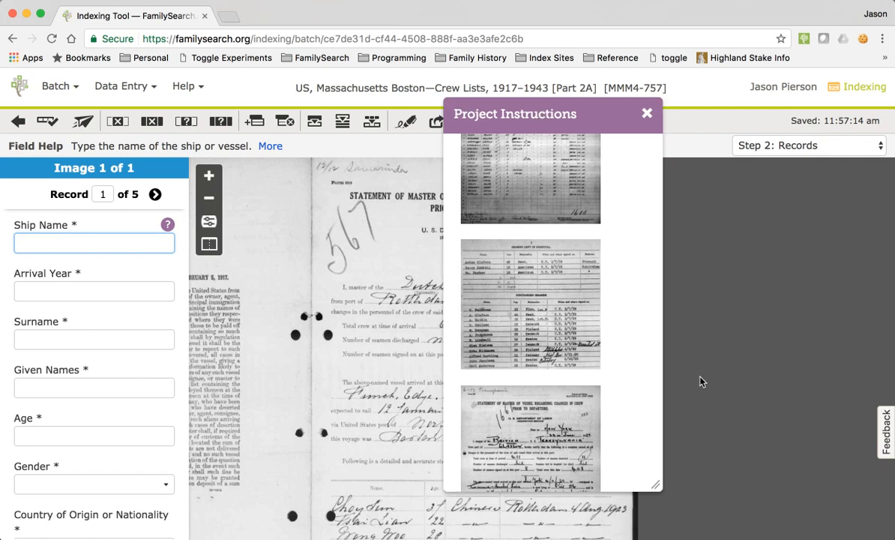
left_click_drag(663, 477, 803, 479)
Step: Read the project instructions from the sample images through the indexing guidelines to the number of records per image, and close them
scroll(739, 423, "down", 5)
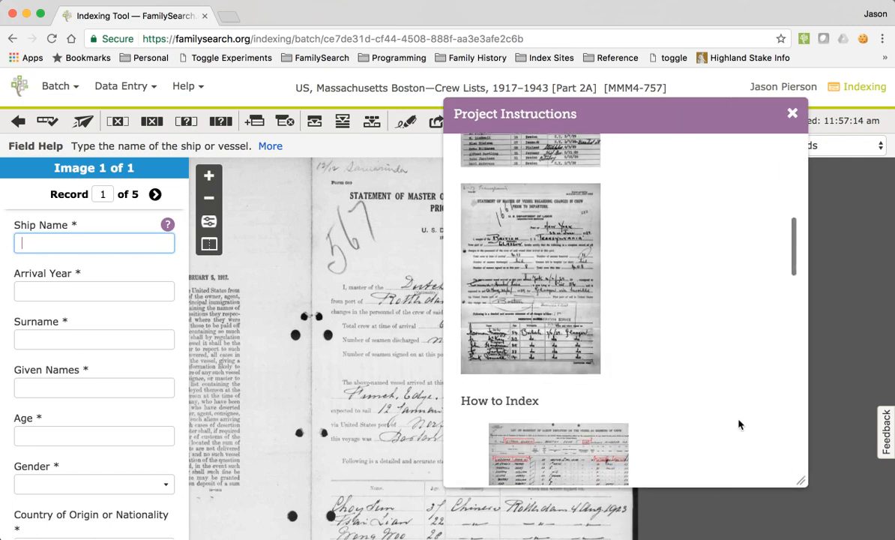
scroll(739, 425, "down", 3)
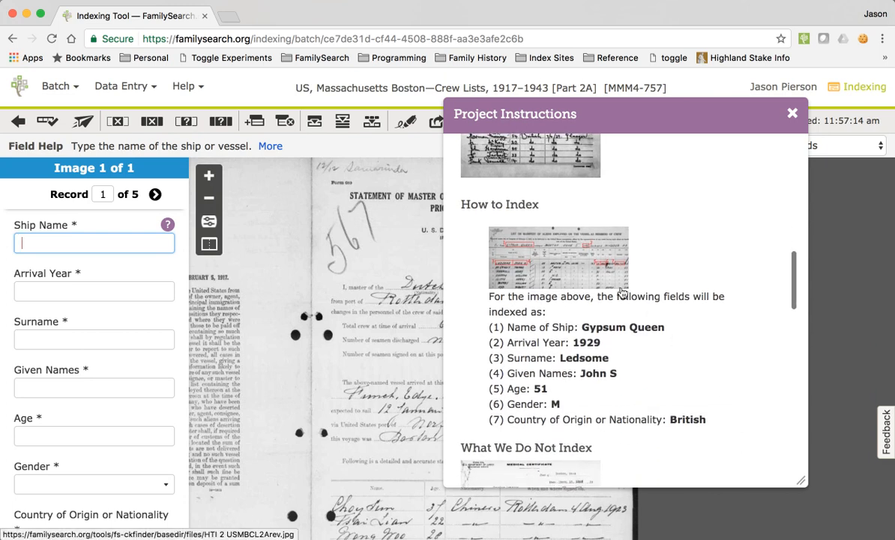
scroll(725, 364, "down", 5)
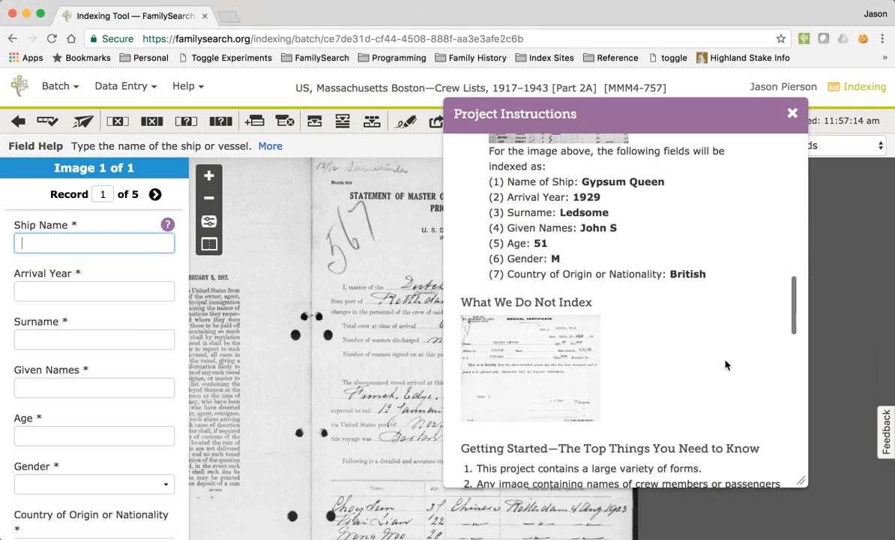
scroll(725, 363, "down", 3)
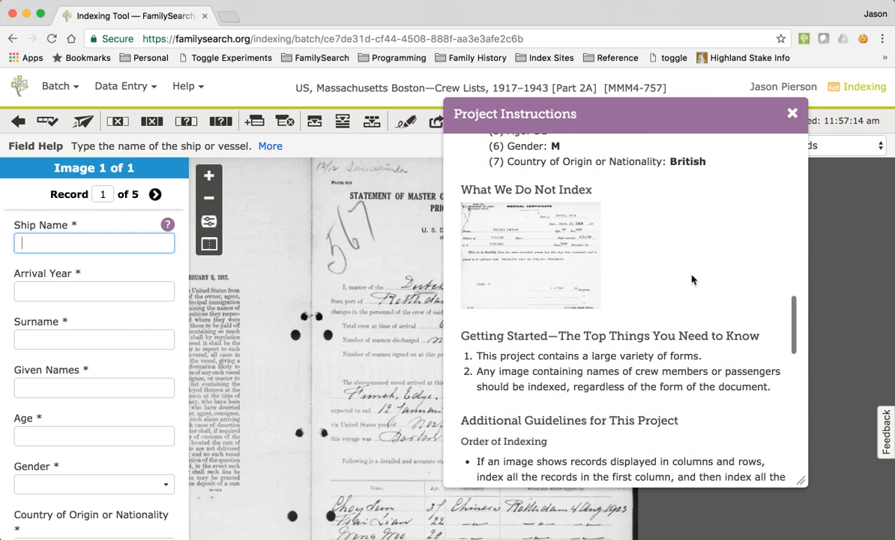
scroll(693, 279, "down", 5)
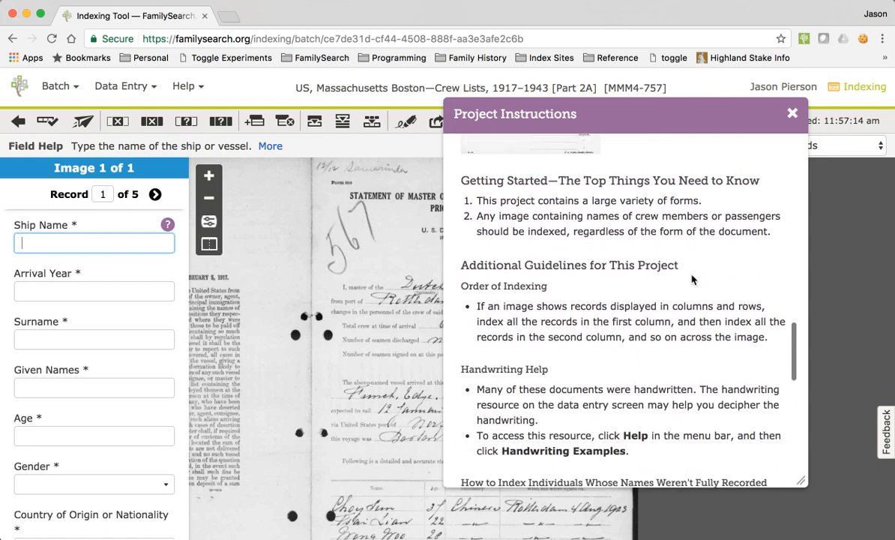
scroll(693, 279, "down", 5)
scroll(693, 279, "down", 7)
scroll(691, 276, "down", 2)
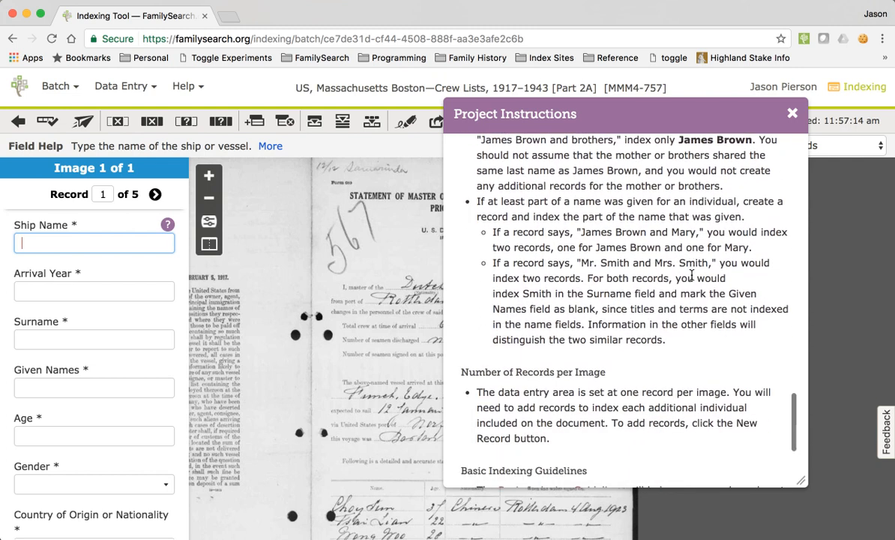
scroll(693, 273, "up", 2)
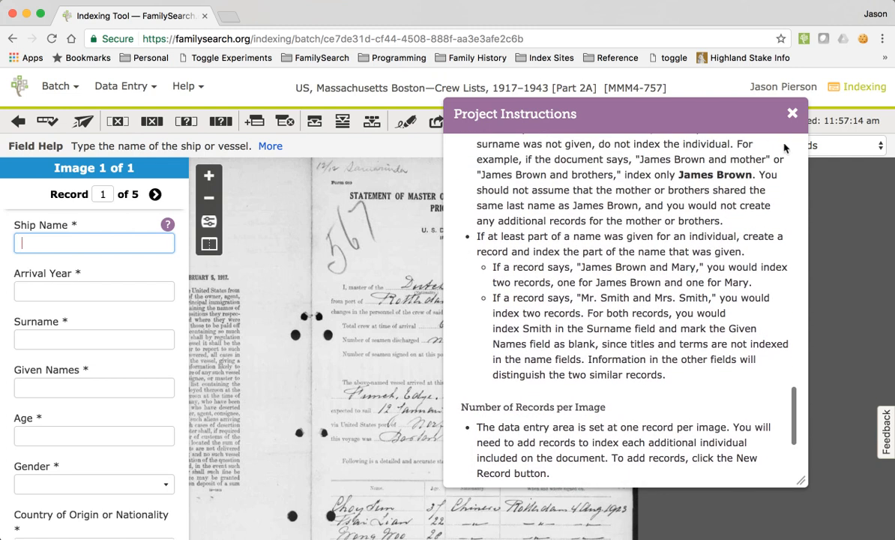
left_click(792, 113)
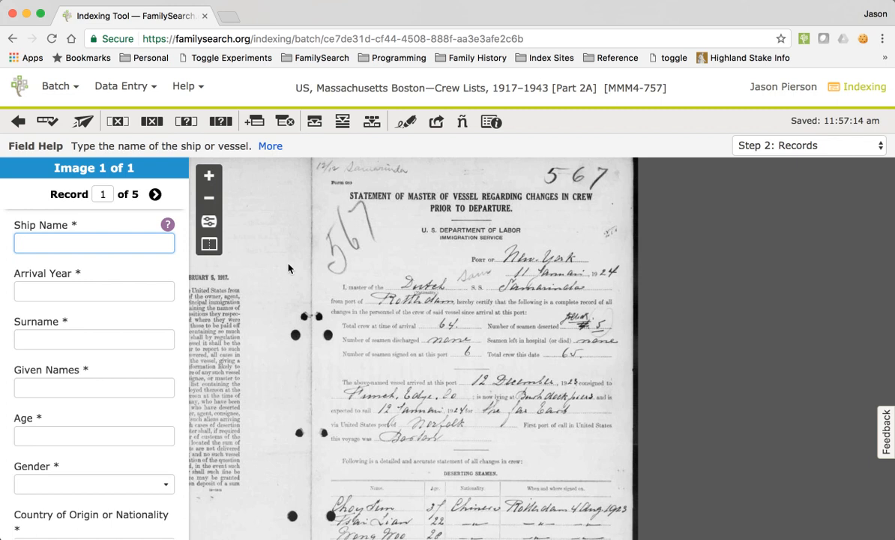
Step: Open the Ship Name field help and read its guidelines through to the example entries
left_click_drag(389, 255, 480, 287)
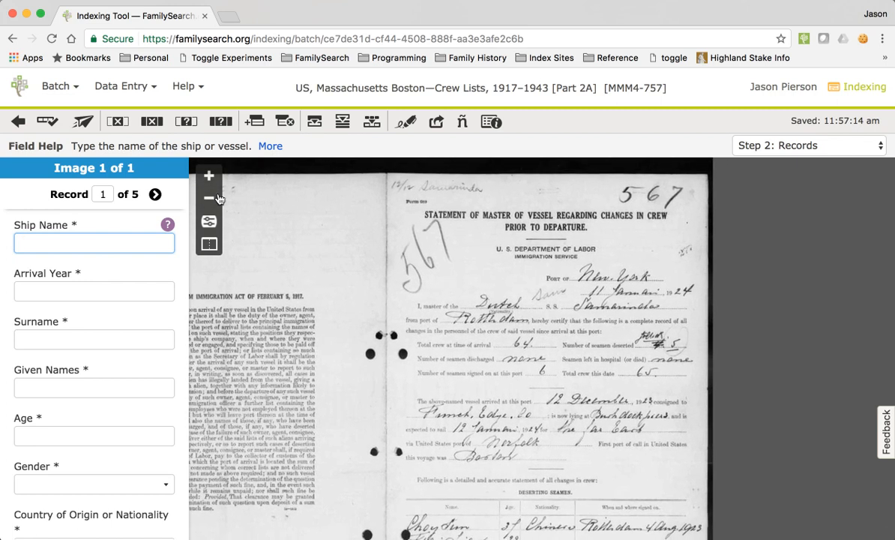
left_click(209, 176)
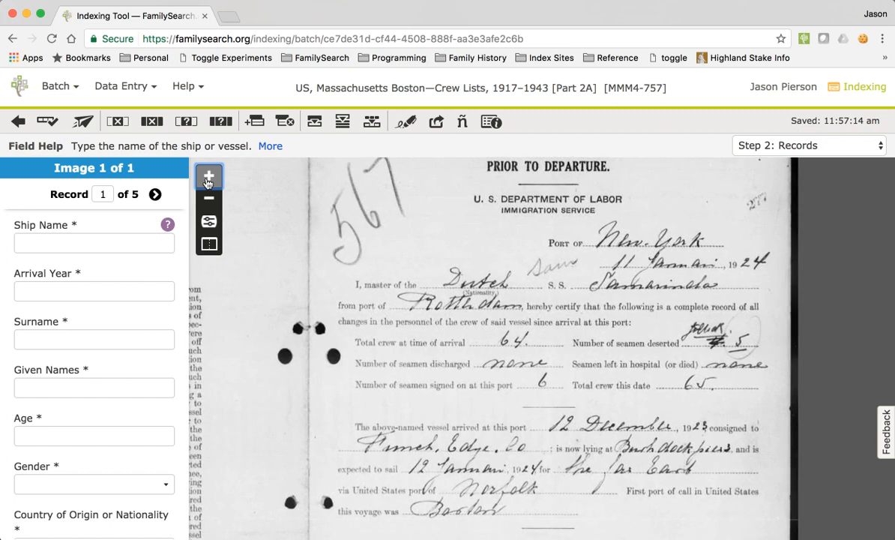
left_click(209, 177)
left_click_drag(517, 307, 523, 419)
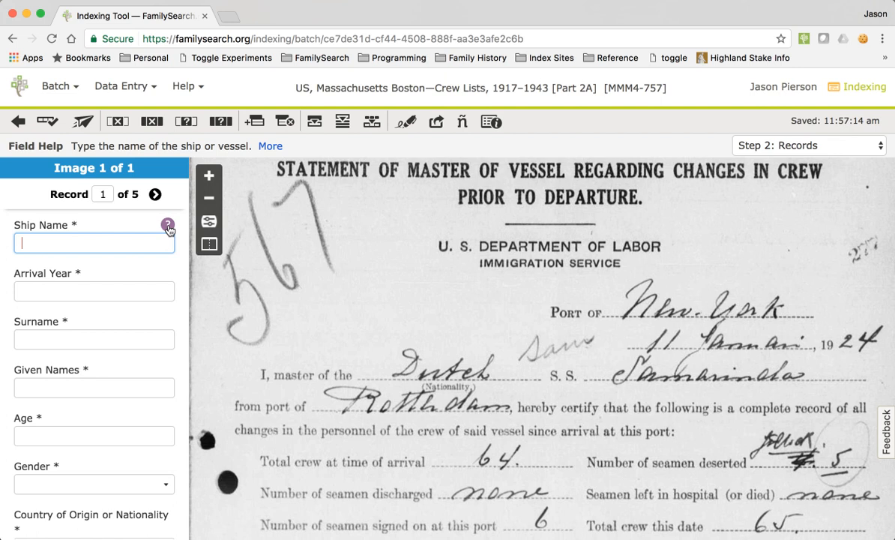
left_click(168, 226)
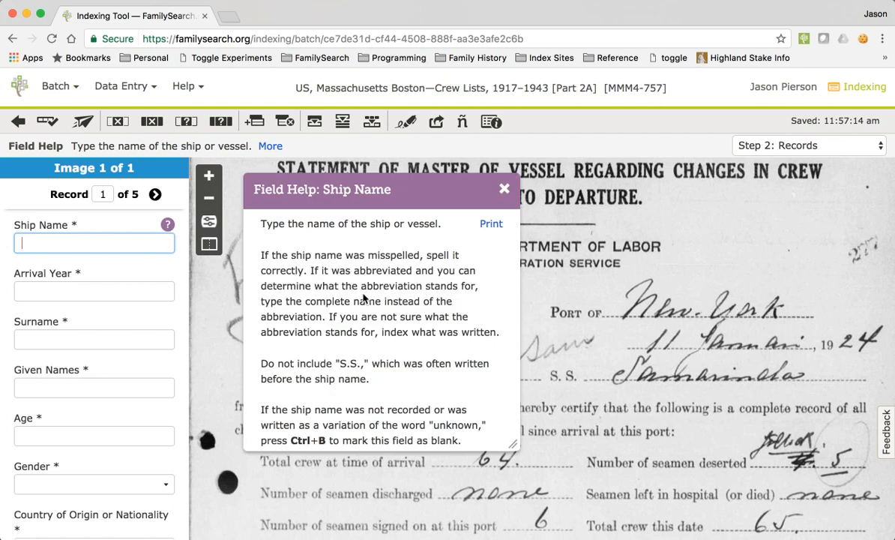
scroll(357, 272, "down", 2)
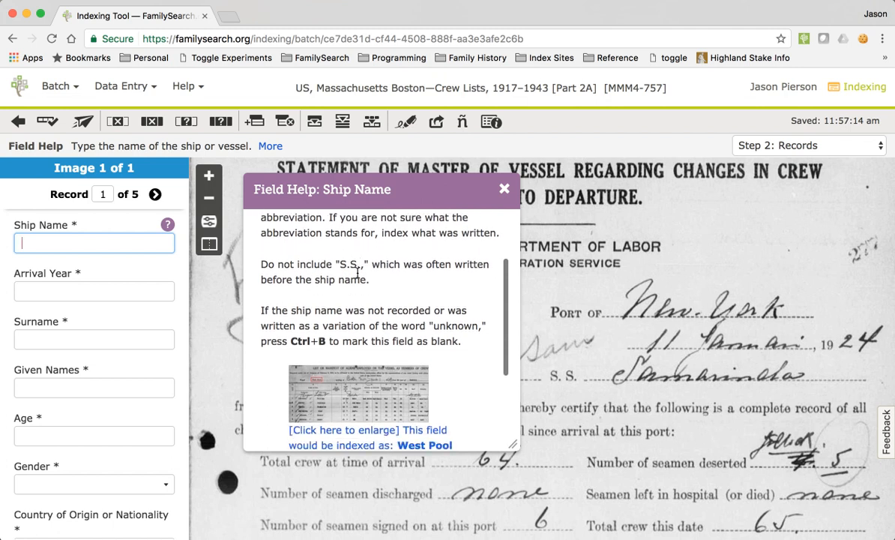
scroll(357, 272, "down", 3)
scroll(448, 339, "down", 5)
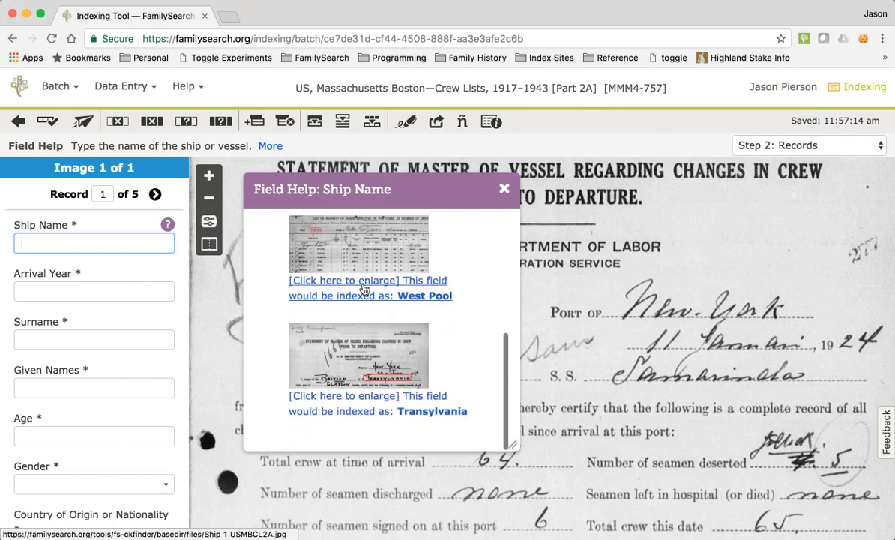
scroll(484, 353, "up", 15)
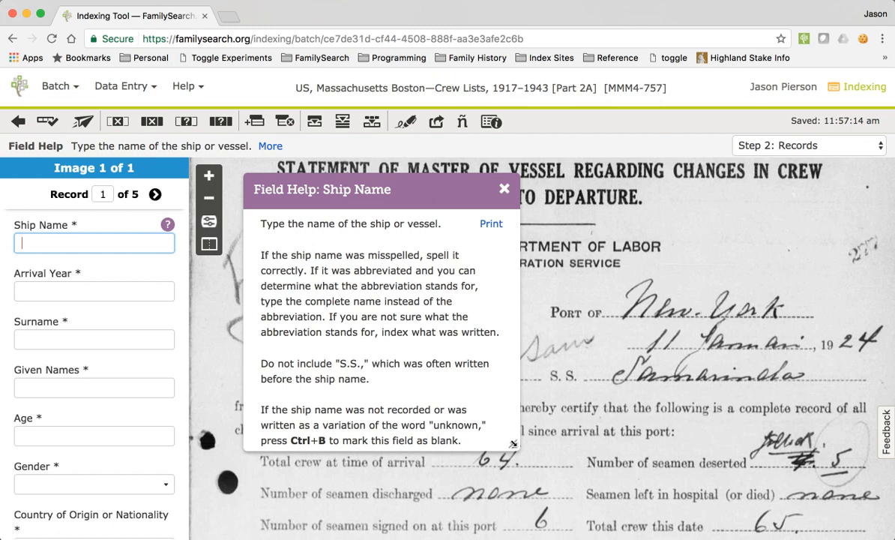
Step: Shrink the field help window and move it off the ship name, and check the Arrival Year and Ship Name help before closing it
left_click_drag(514, 444, 457, 380)
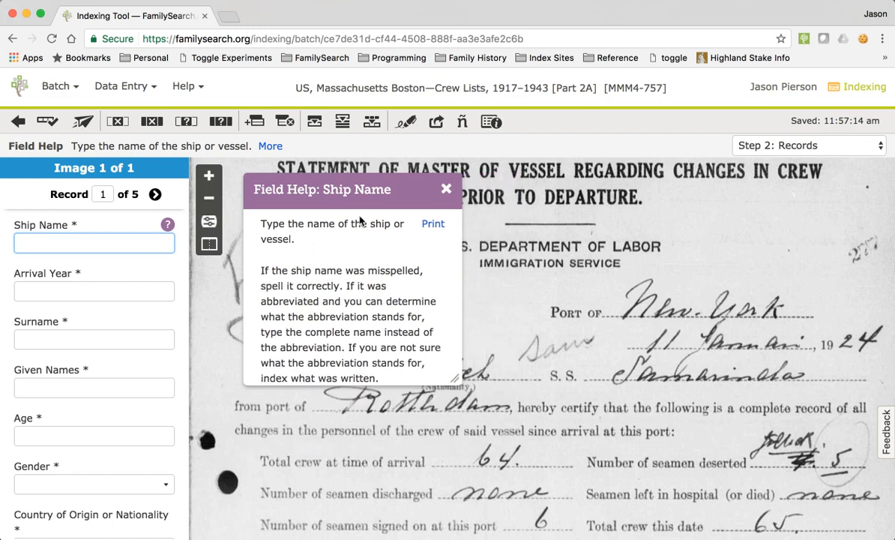
left_click_drag(315, 191, 283, 293)
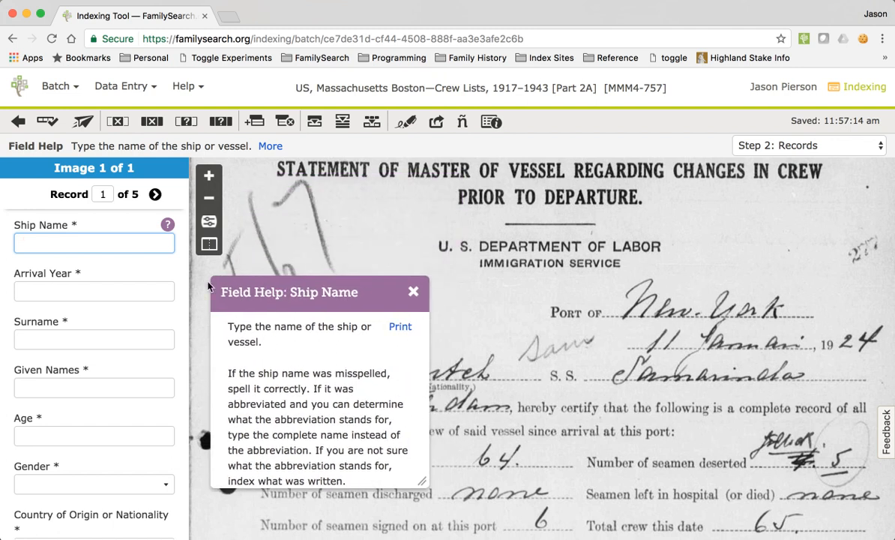
left_click(93, 291)
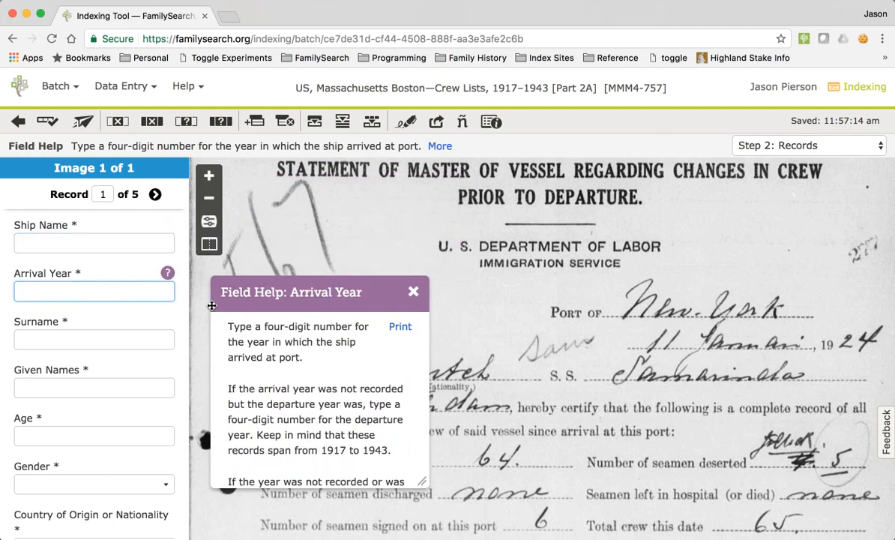
left_click(87, 240)
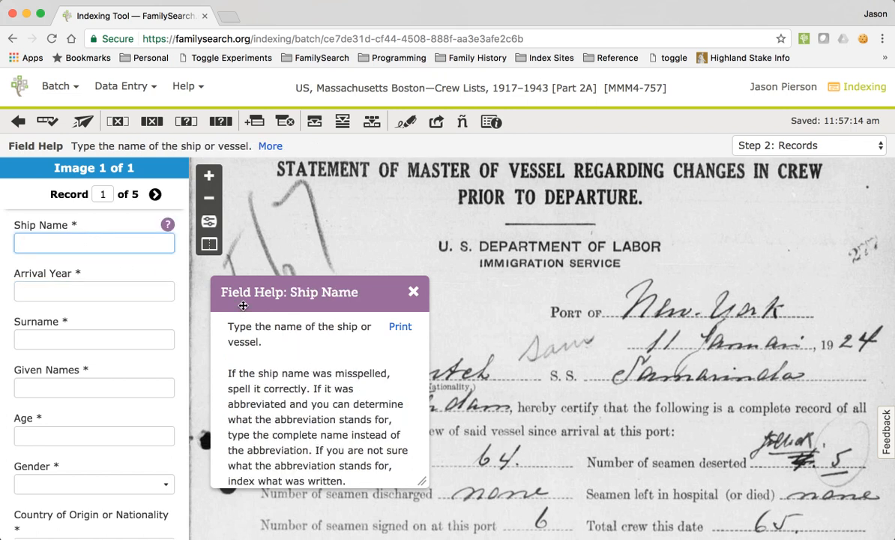
left_click(412, 292)
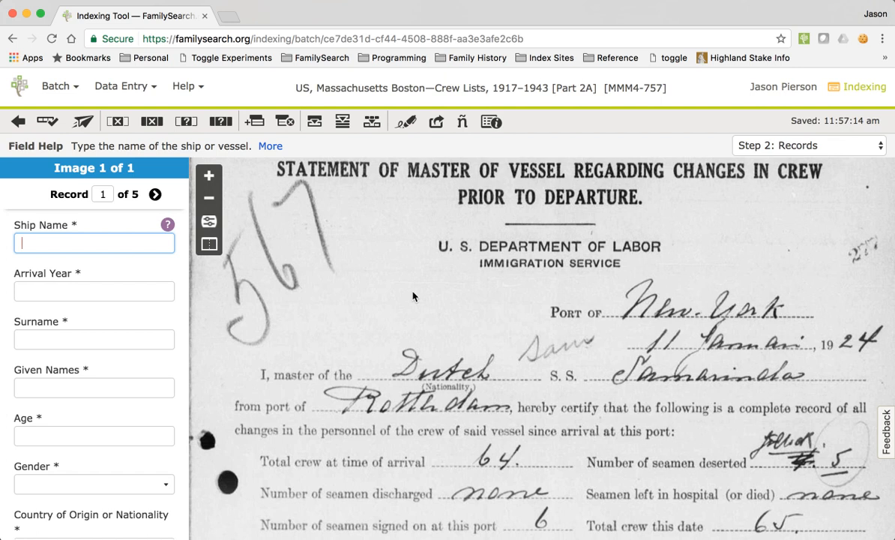
Step: Fill in record 1 with the ship name Samarinda and the arrival year 1924
left_click_drag(690, 332, 450, 238)
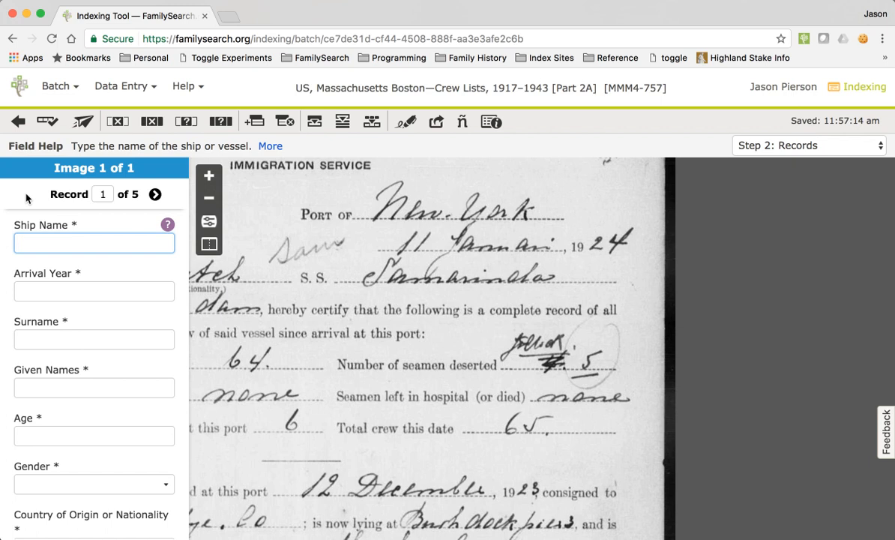
type("Samarinda")
key("Tab")
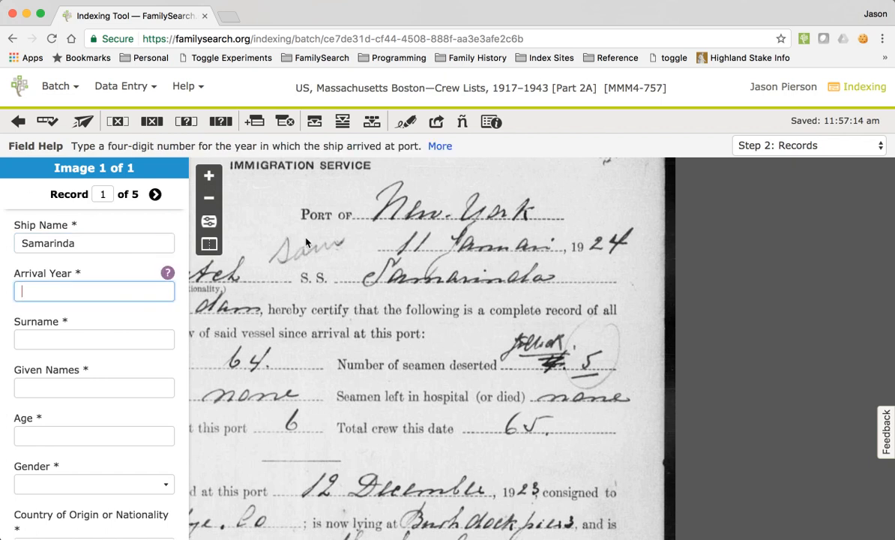
type("1924")
key("Tab")
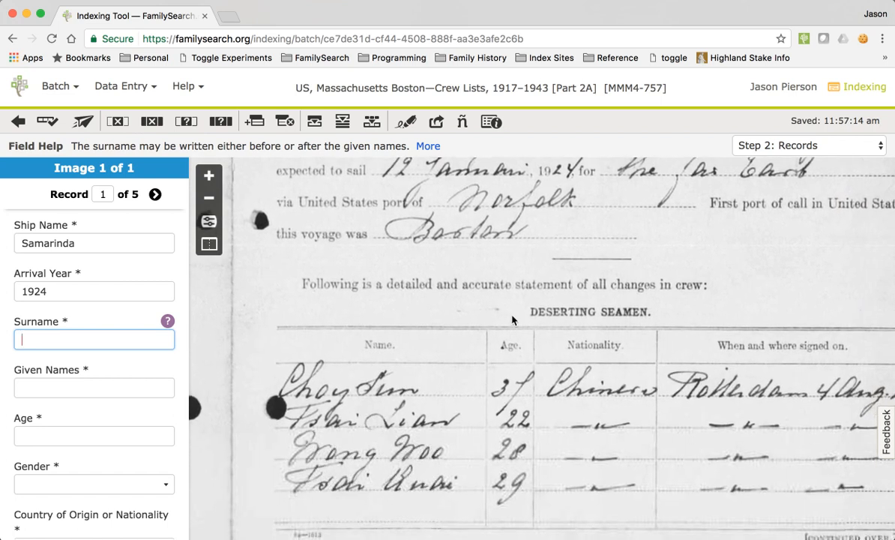
Step: Bring the deserting seamen table into view and consult the handwriting examples for deciphering the names
left_click_drag(505, 316, 493, 243)
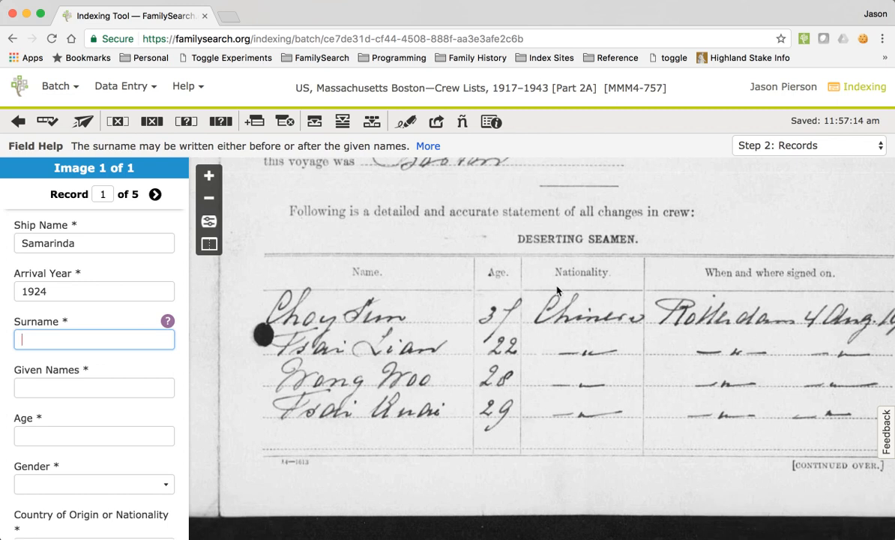
left_click_drag(575, 379, 528, 369)
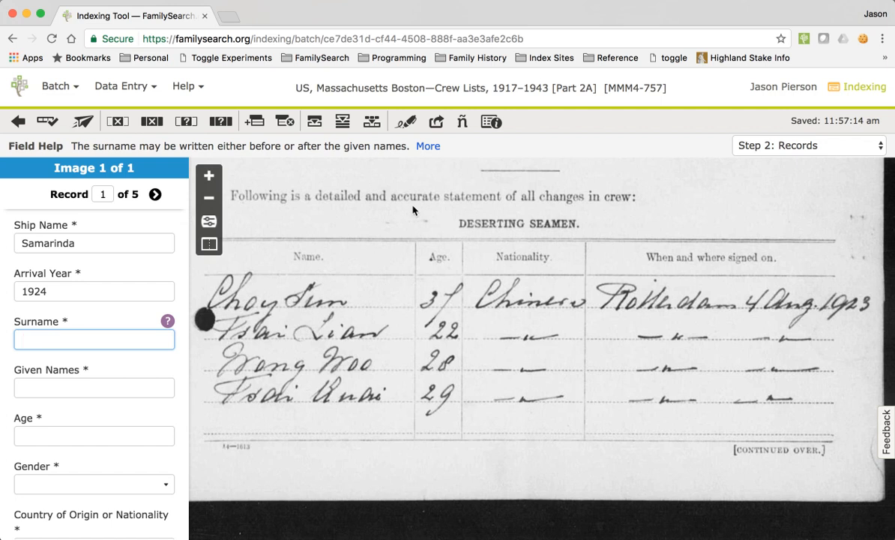
left_click(405, 123)
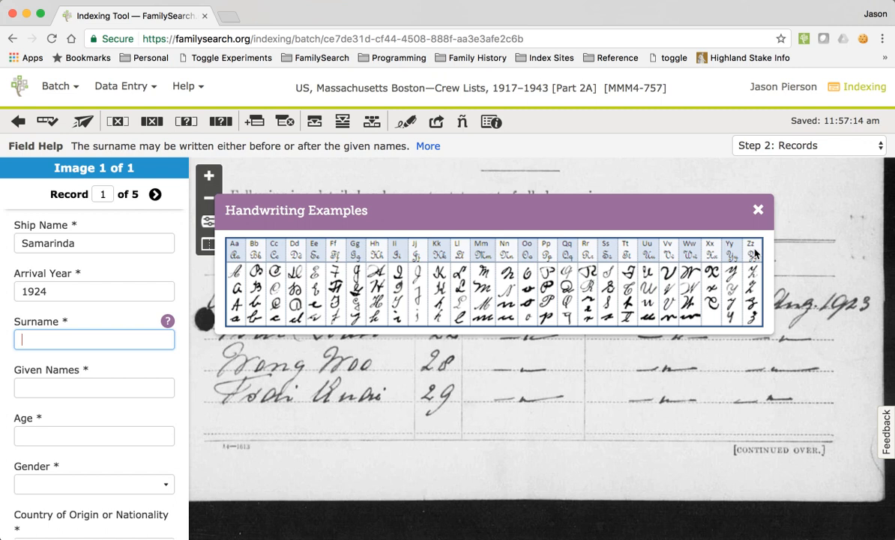
left_click(758, 210)
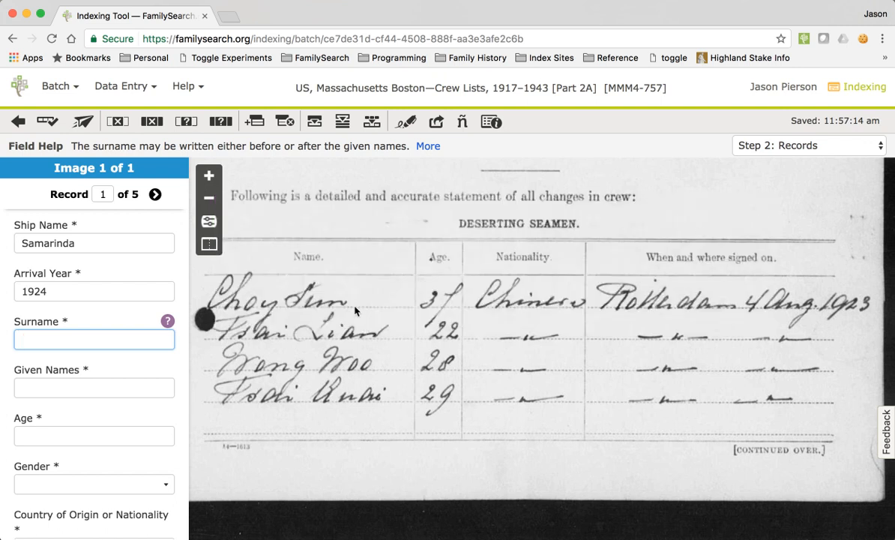
Step: Enter the first listed seaman's surname and given name, and set the age to 31
type("Sim")
key("Tab")
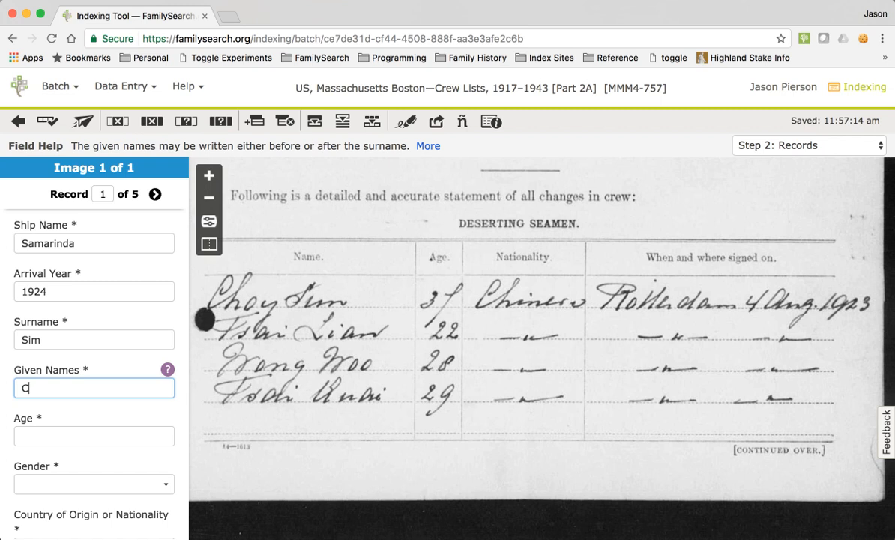
type("hoy")
key("Tab")
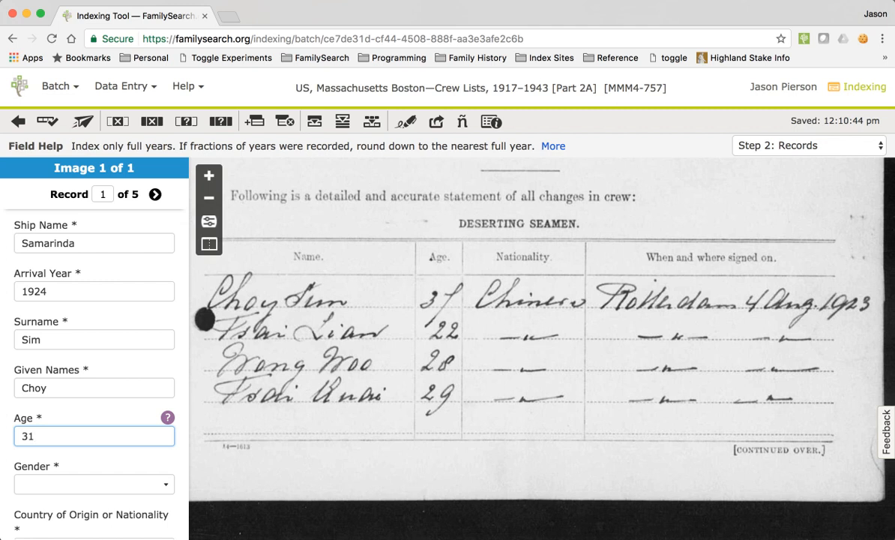
key("Tab")
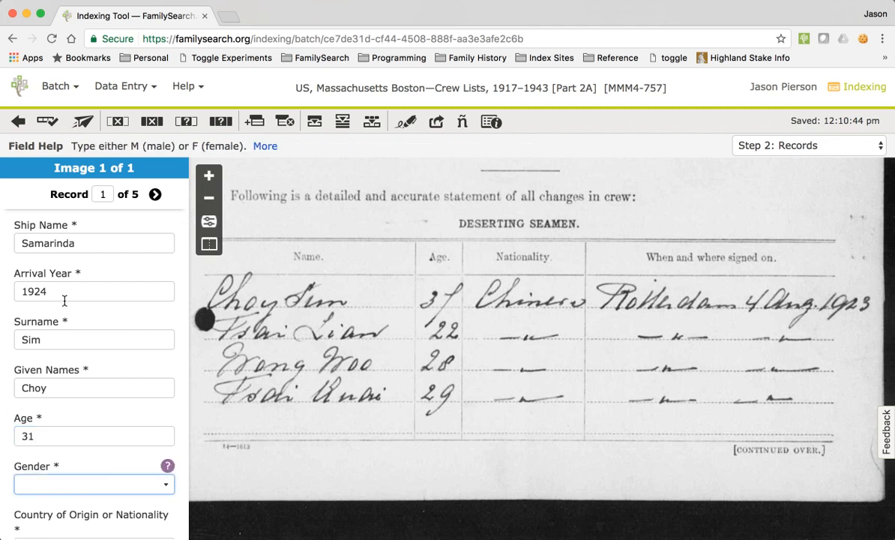
Step: Mark the Gender field of record 1 as blank
scroll(135, 371, "down", 2)
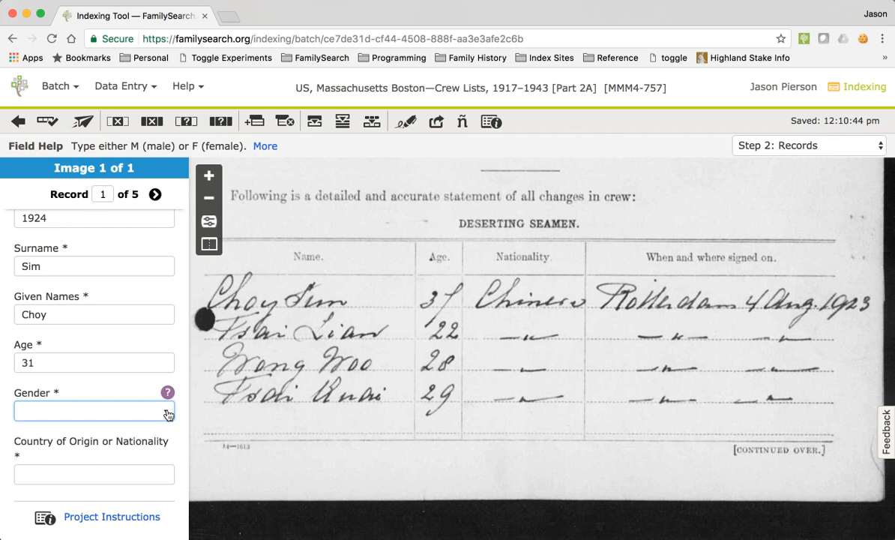
left_click_drag(409, 363, 409, 343)
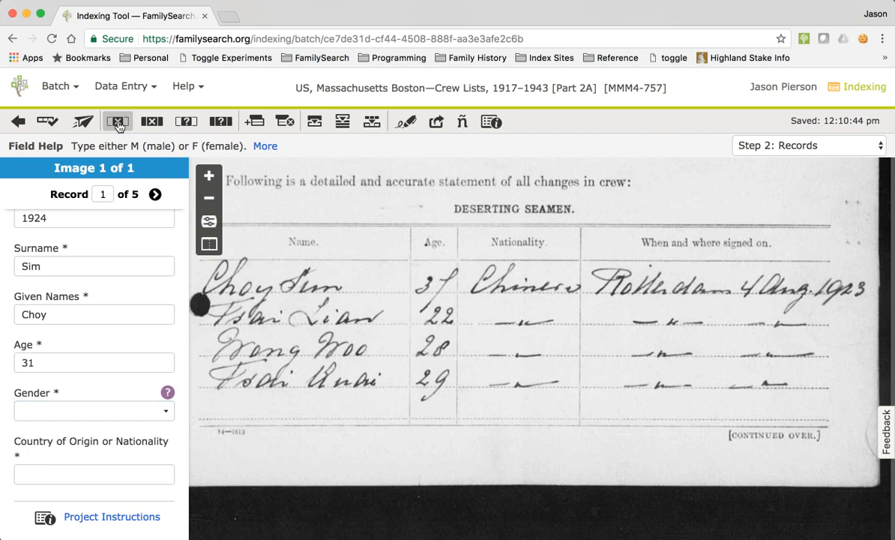
left_click(118, 123)
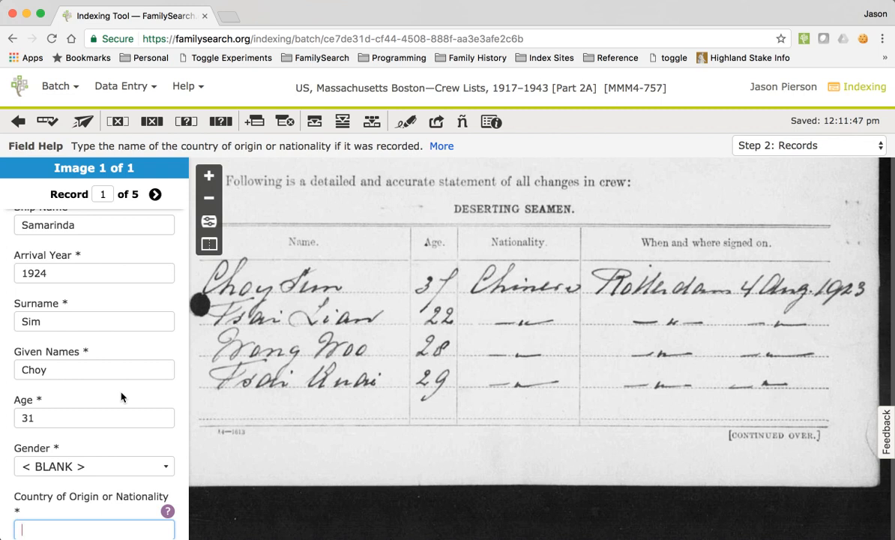
Step: Set the country of origin or nationality of record 1 to Chinese and advance to record 2
type("Chinese")
scroll(75, 407, "down", 3)
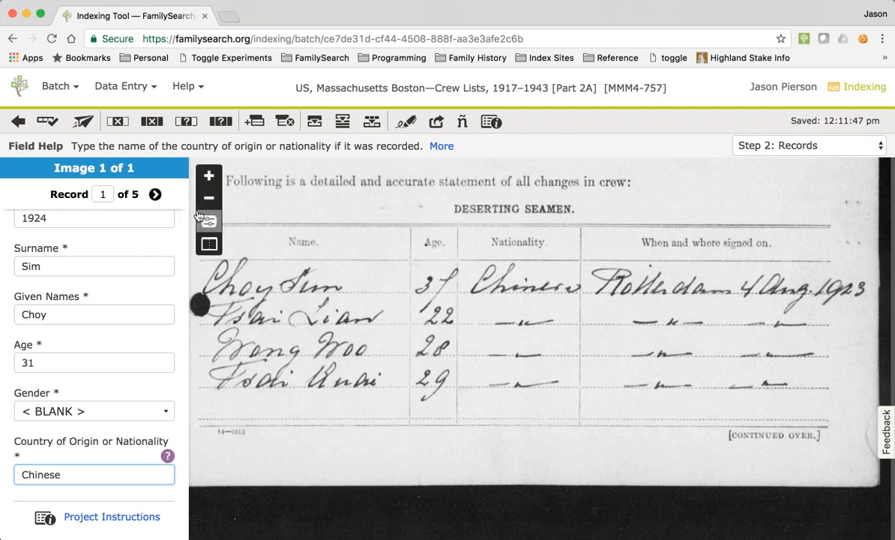
key("Tab")
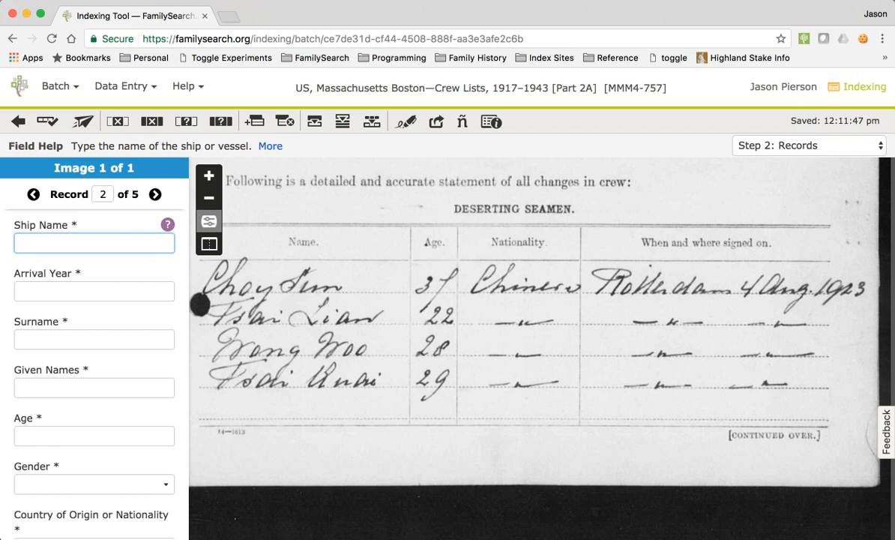
left_click(155, 194)
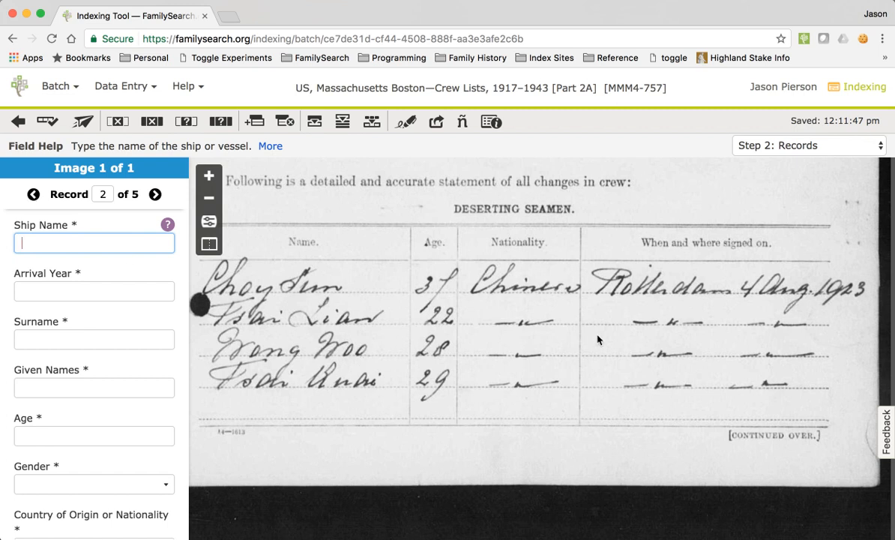
Step: Review the crew list image from the ship name and date header down to the deserting seamen table
scroll(576, 230, "up", 5)
scroll(658, 429, "up", 3)
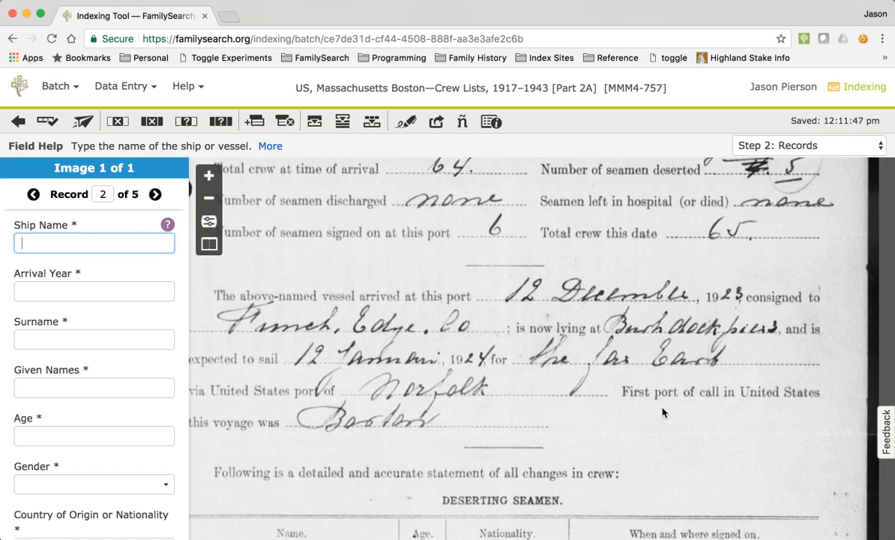
scroll(626, 365, "right", 1)
scroll(625, 365, "up", 2)
scroll(626, 365, "left", 1)
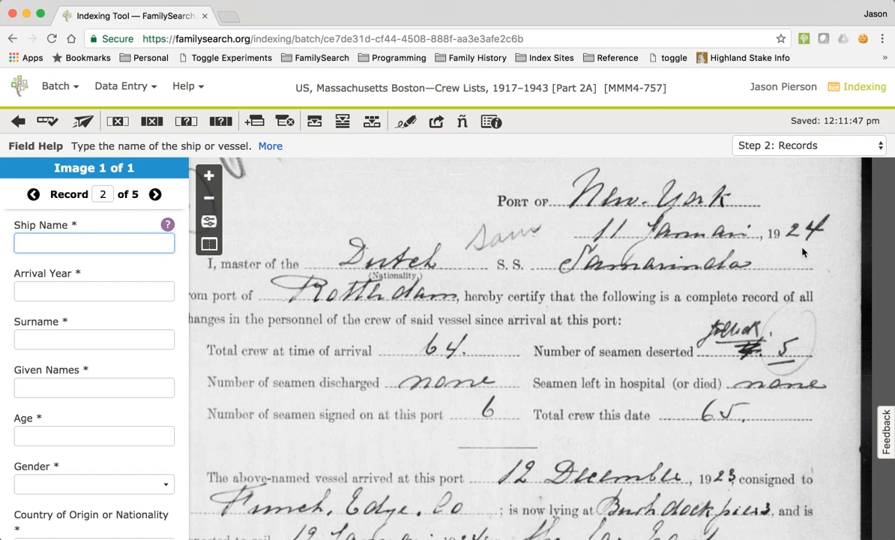
scroll(440, 375, "down", 10)
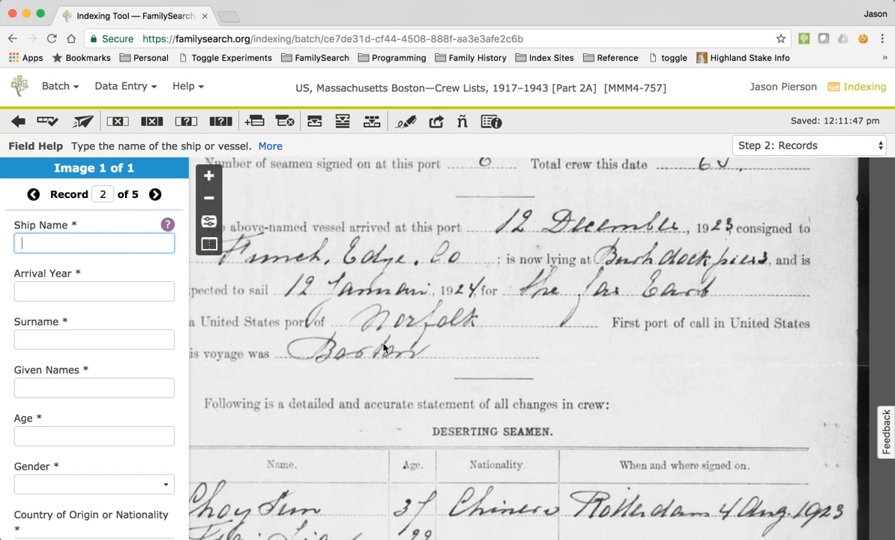
scroll(370, 362, "down", 5)
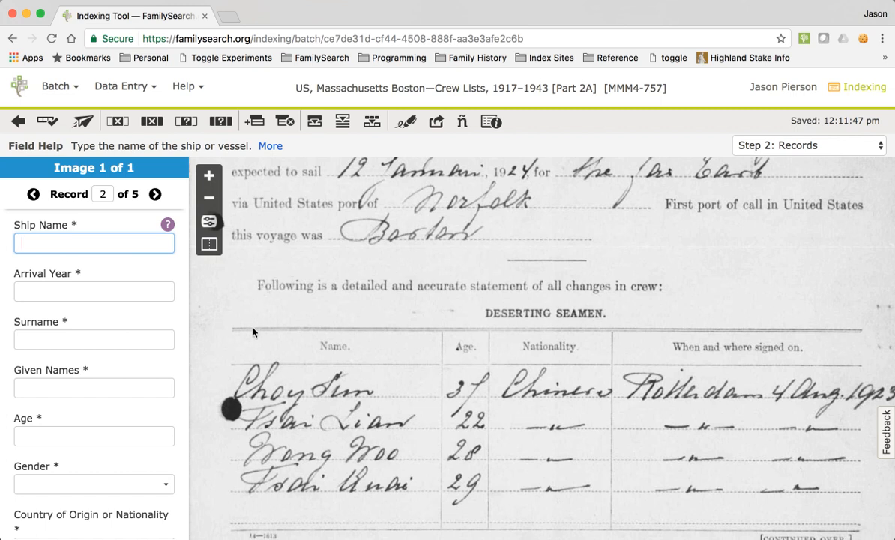
Step: Go to the surplus blank record 5 and delete only that current record
left_click(155, 194)
left_click(155, 194)
left_click(155, 194)
left_click_drag(706, 290, 758, 276)
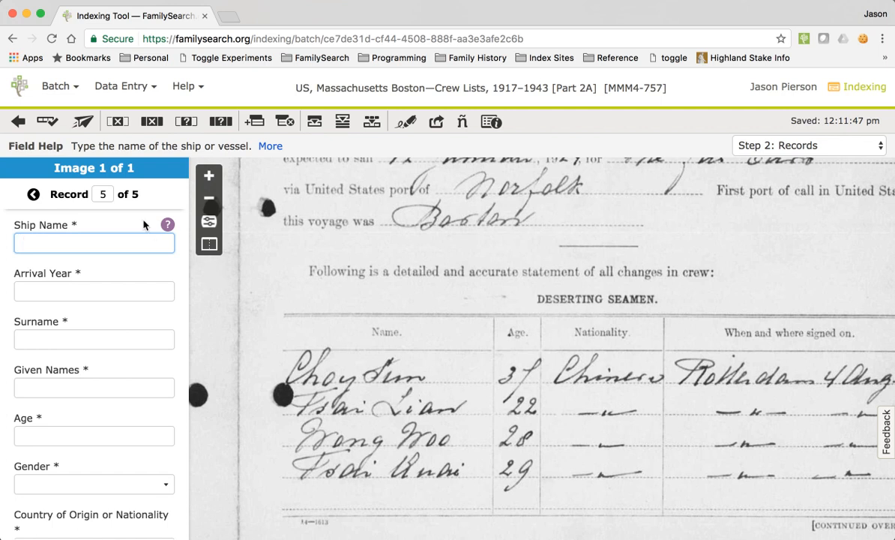
left_click(283, 119)
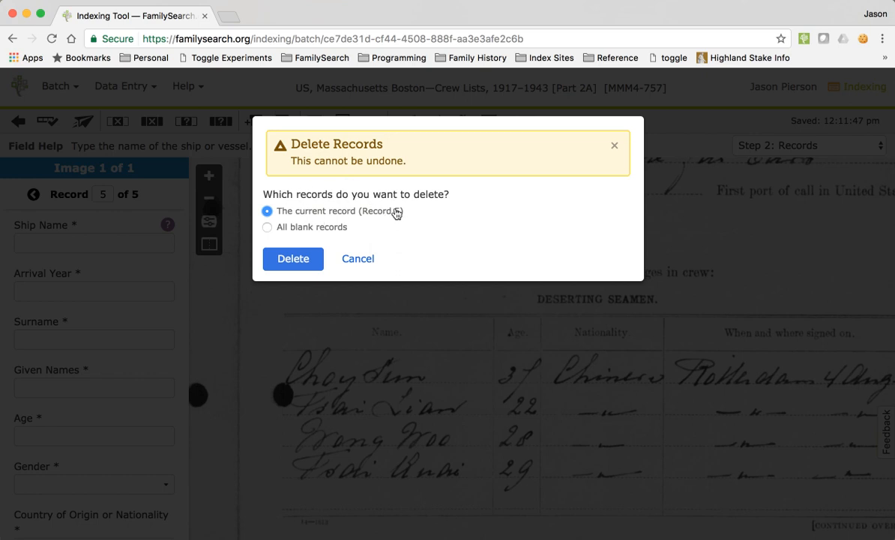
left_click(293, 258)
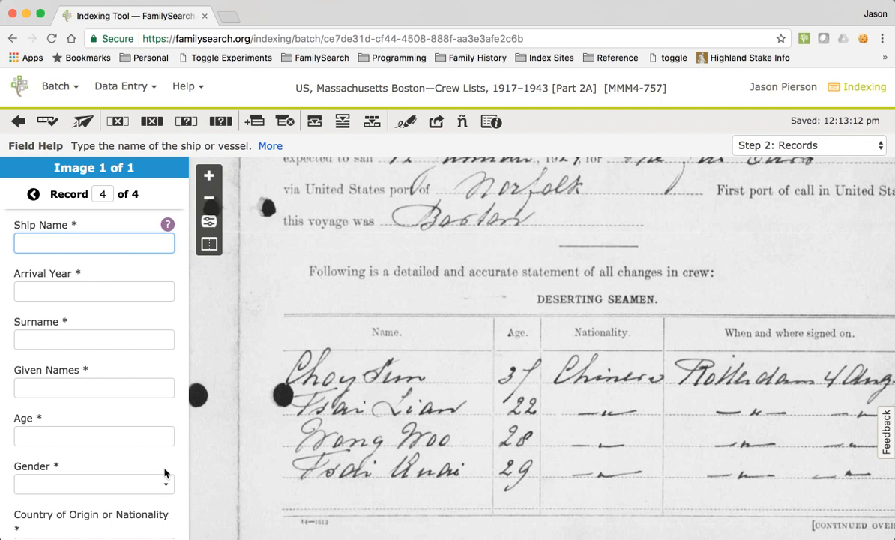
Step: Proceed from record entry to the quality check of the batch
scroll(162, 484, "down", 3)
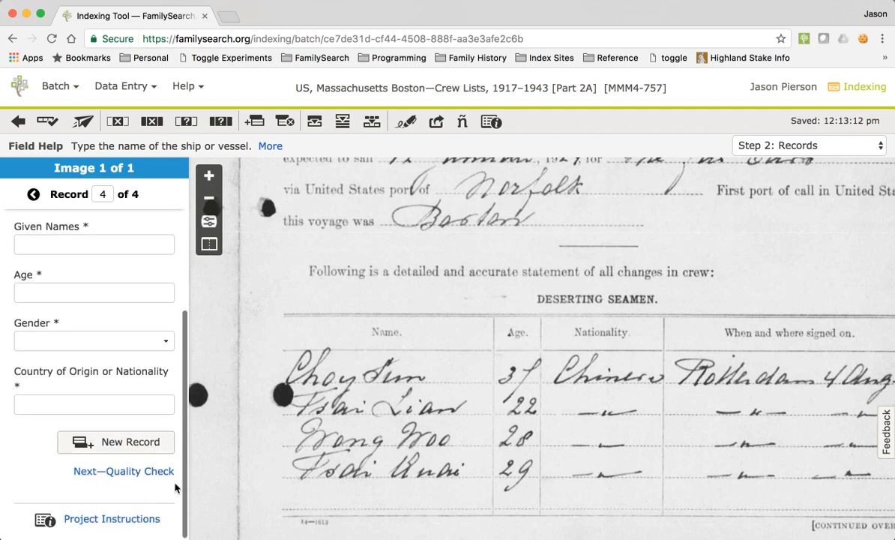
left_click(148, 472)
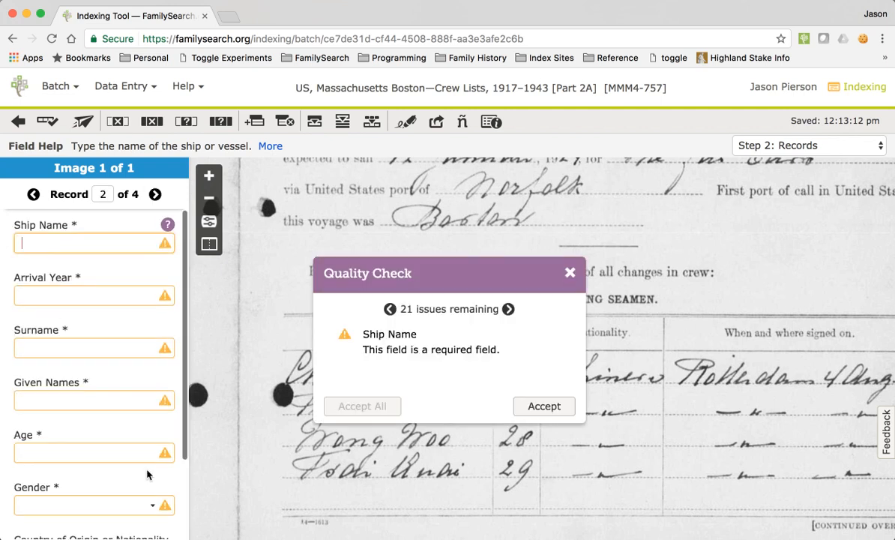